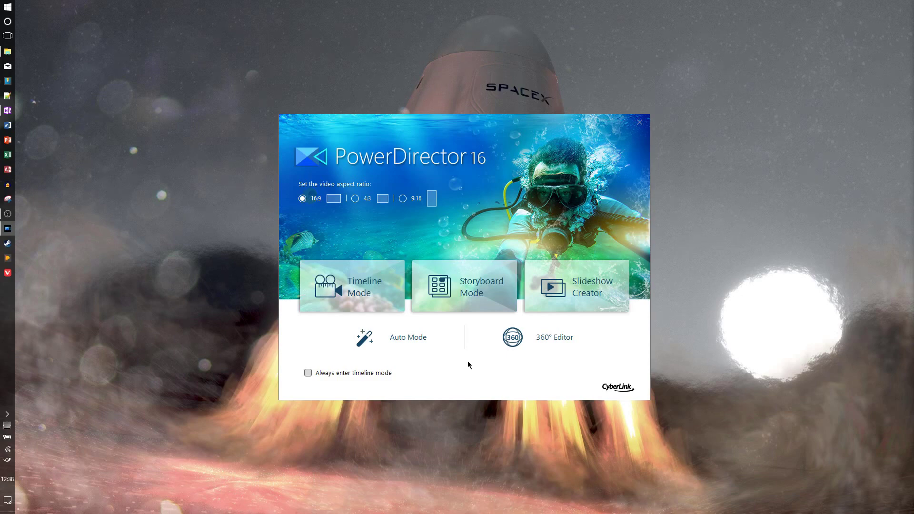
Step: Tick 'Always enter timeline mode' in the launcher and start the editor in Timeline Mode
{"action": "left_click", "coordinate": [308, 372]}
{"action": "left_click", "coordinate": [348, 287]}
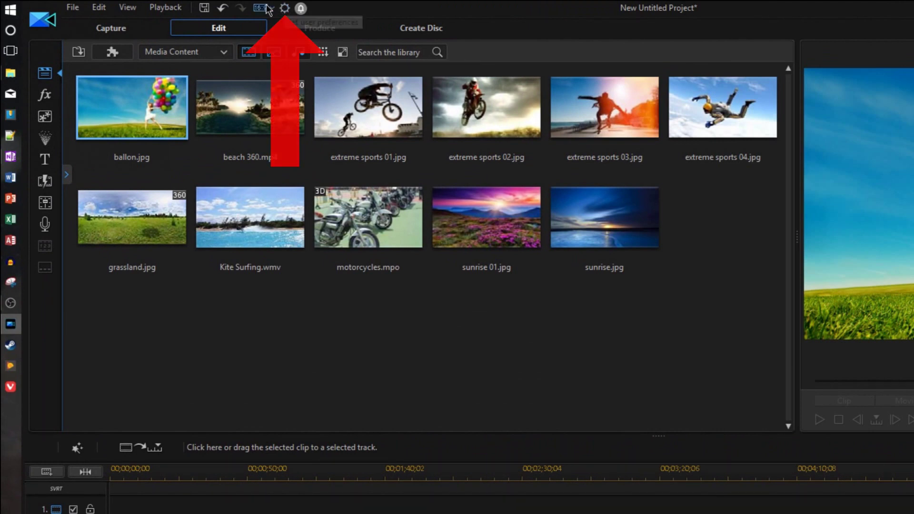
Step: Show the 4:3, 16:9, 9:16 and 360 aspect-ratio choices with 16:9 kept, then open Preferences
{"action": "left_click", "coordinate": [262, 9]}
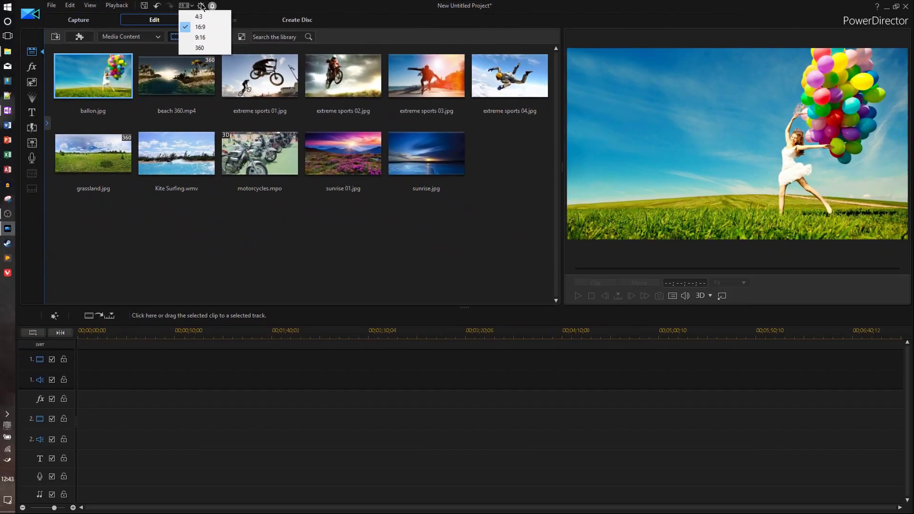
{"action": "left_click", "coordinate": [239, 7]}
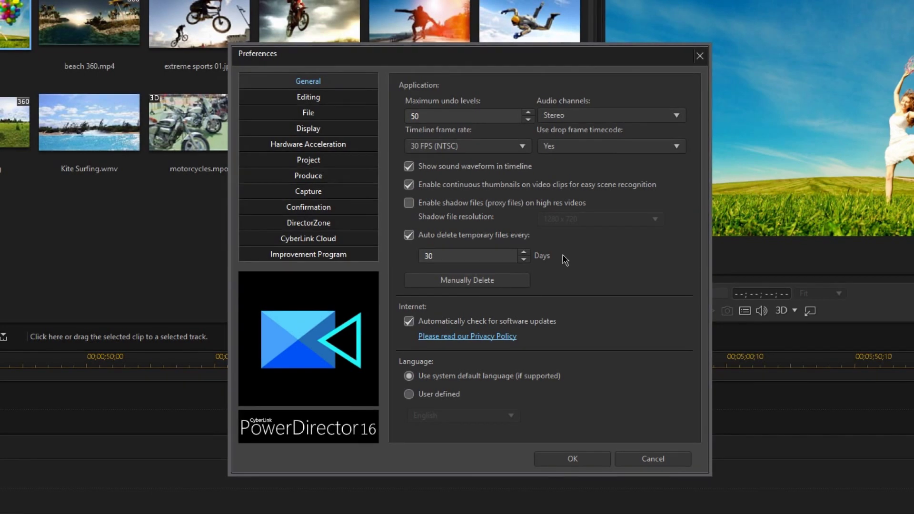
Step: Keep the General preferences audio channels set to Stereo
{"action": "left_click", "coordinate": [647, 116]}
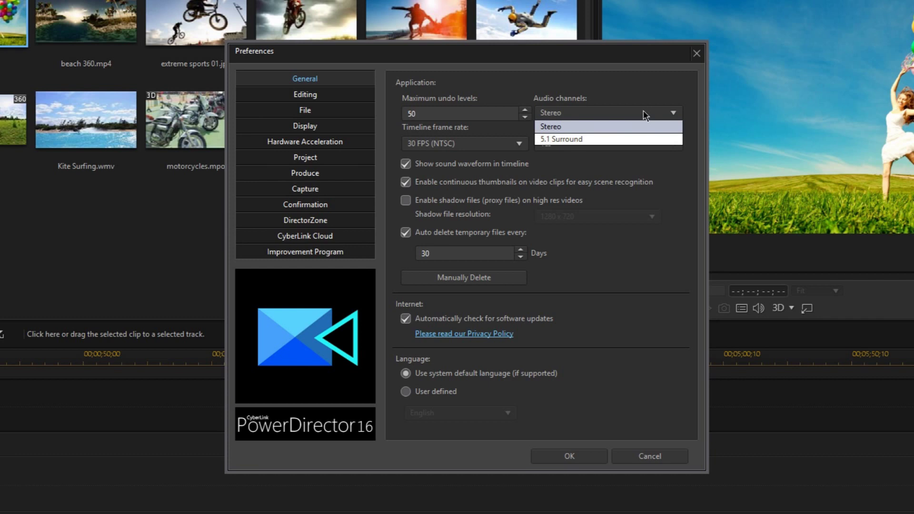
{"action": "left_click", "coordinate": [597, 255]}
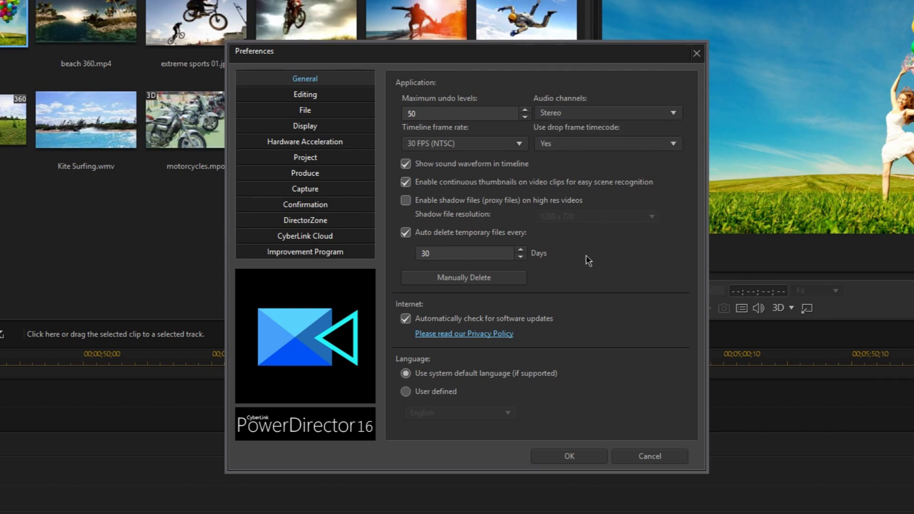
{"action": "left_click", "coordinate": [520, 143]}
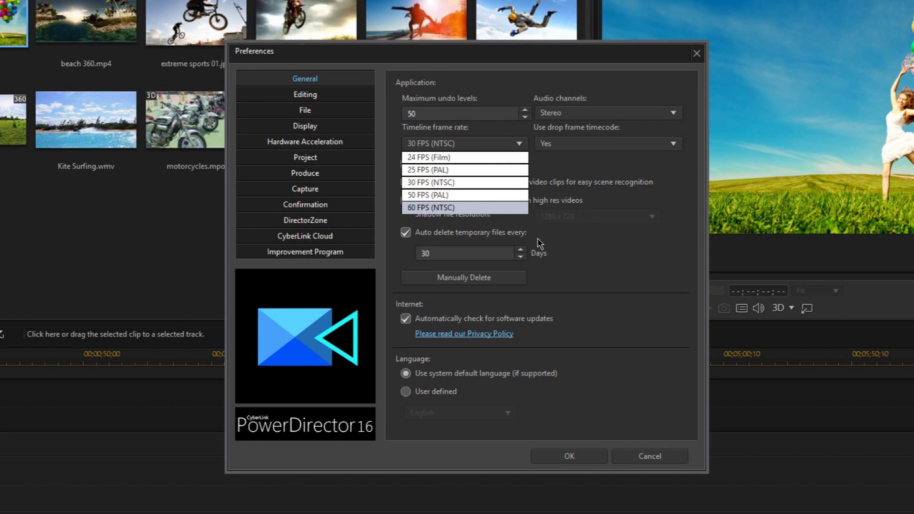
{"action": "left_click", "coordinate": [514, 182]}
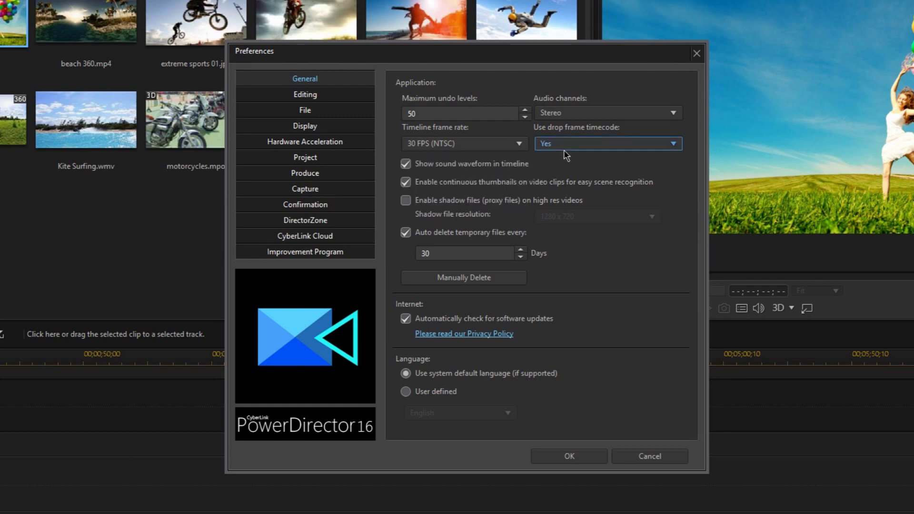
{"action": "left_click", "coordinate": [582, 150]}
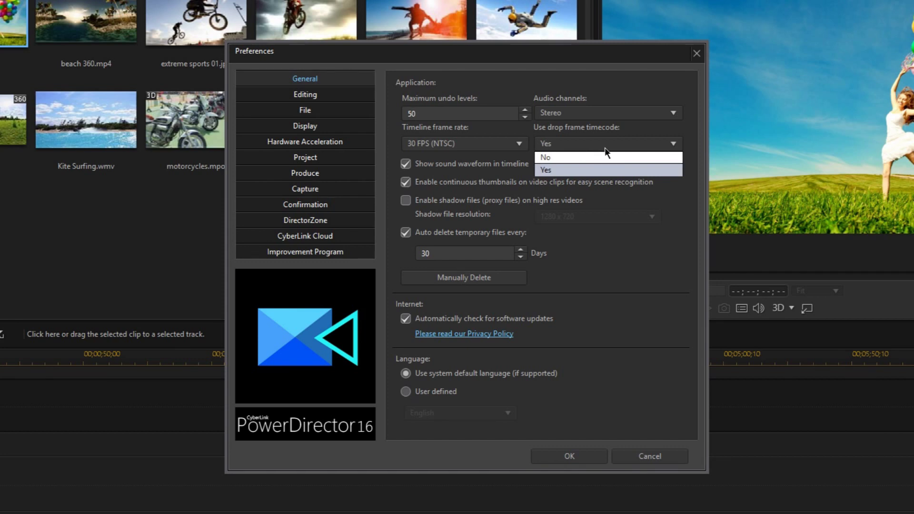
{"action": "left_click", "coordinate": [622, 221]}
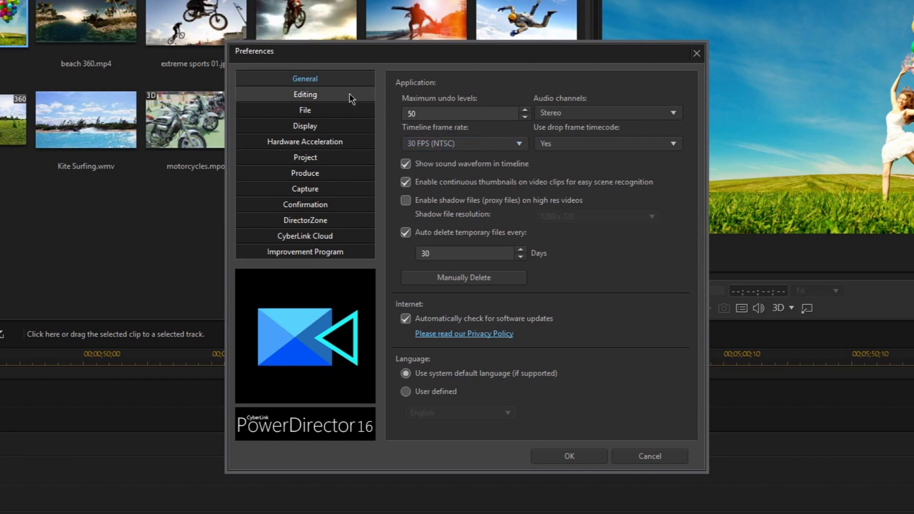
{"action": "left_click", "coordinate": [328, 104]}
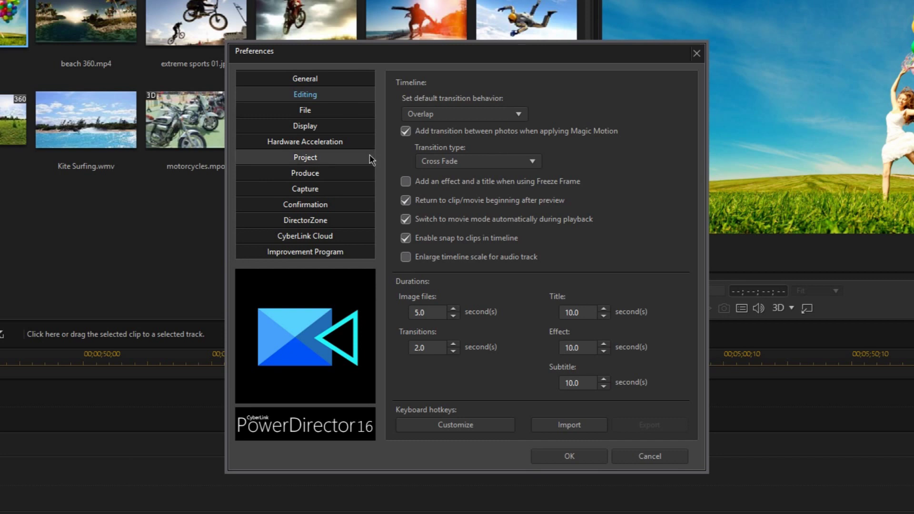
Step: Change the default transition duration from 2.0 to 0.5 seconds
{"action": "left_click_drag", "start_coordinate": [442, 348], "coordinate": [389, 348]}
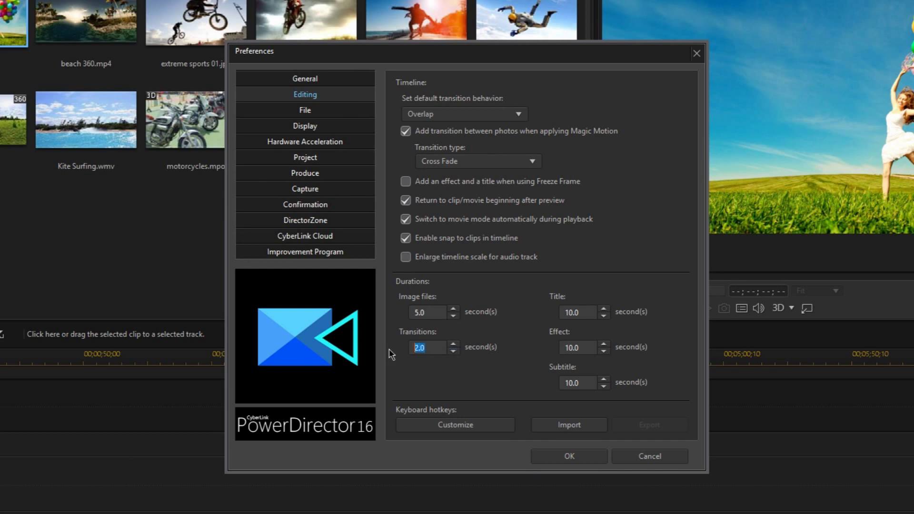
{"action": "type", "text": "0.5"}
{"action": "key", "text": "alt+space"}
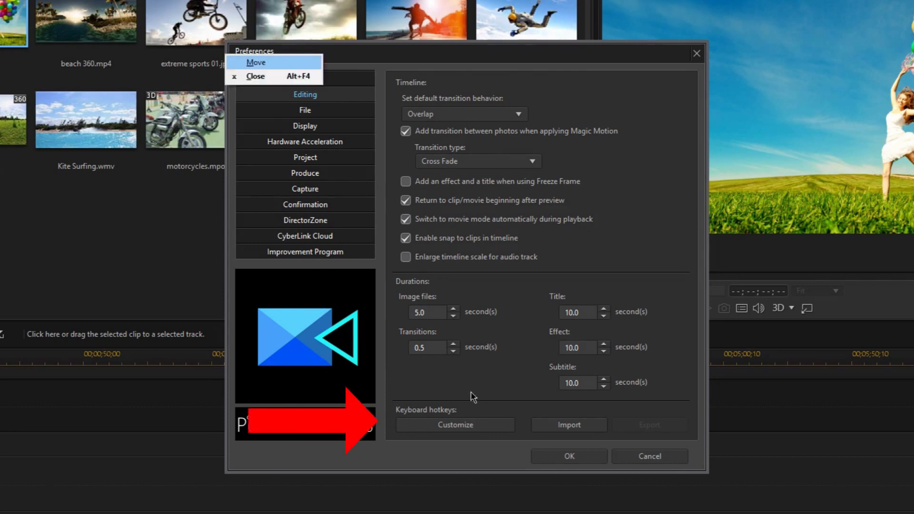
{"action": "key", "text": "Escape"}
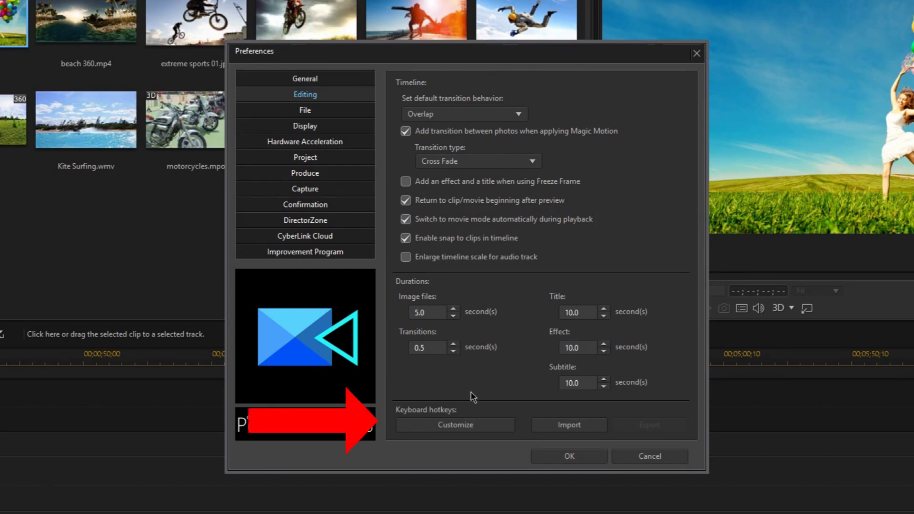
Step: Review the keyboard hotkey list under Customize and accept it unchanged
{"action": "left_click", "coordinate": [473, 426]}
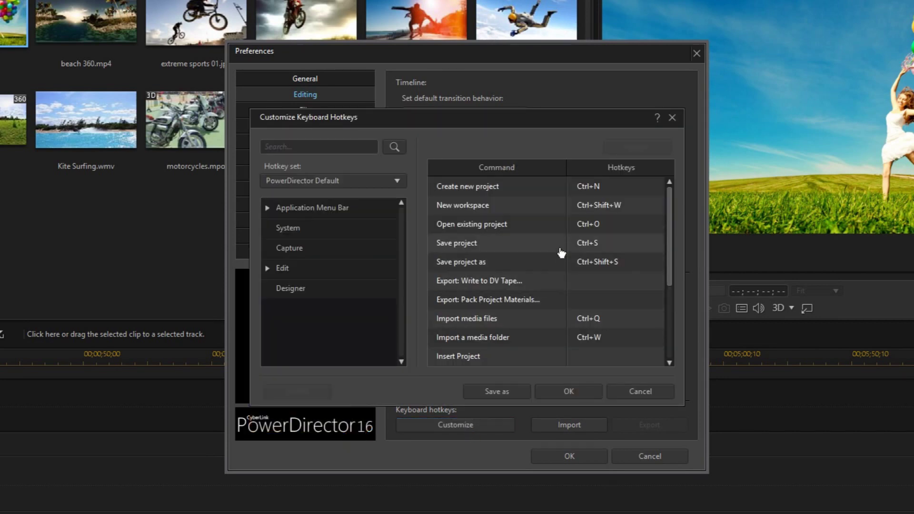
{"action": "scroll", "coordinate": [559, 253], "scroll_direction": "down", "scroll_amount": 2}
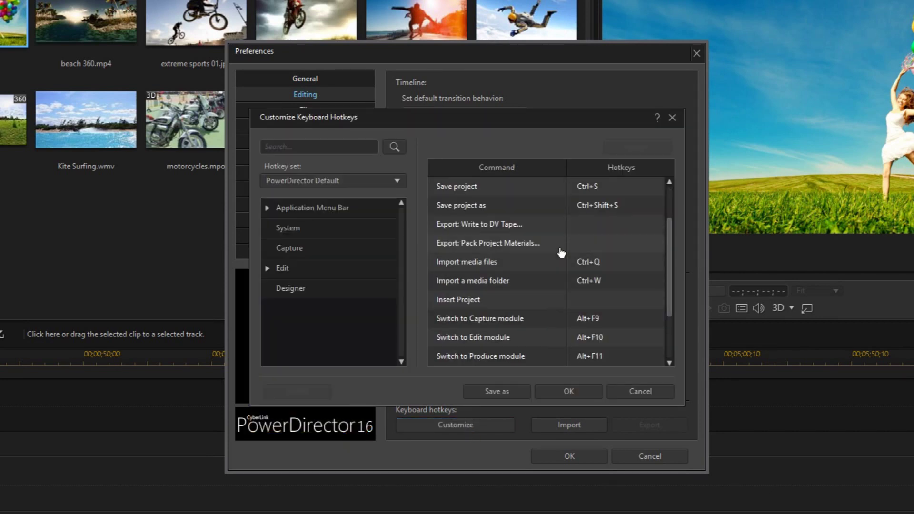
{"action": "left_click", "coordinate": [565, 394]}
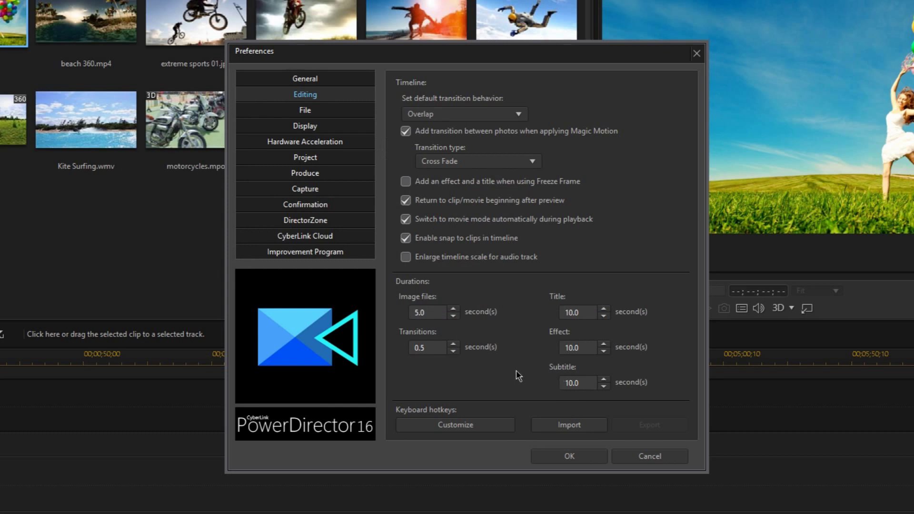
{"action": "key", "text": "alt+space"}
{"action": "key", "text": "Escape"}
Step: Set the default import folder to D:\Videos\ in the File preferences
{"action": "left_click", "coordinate": [330, 106]}
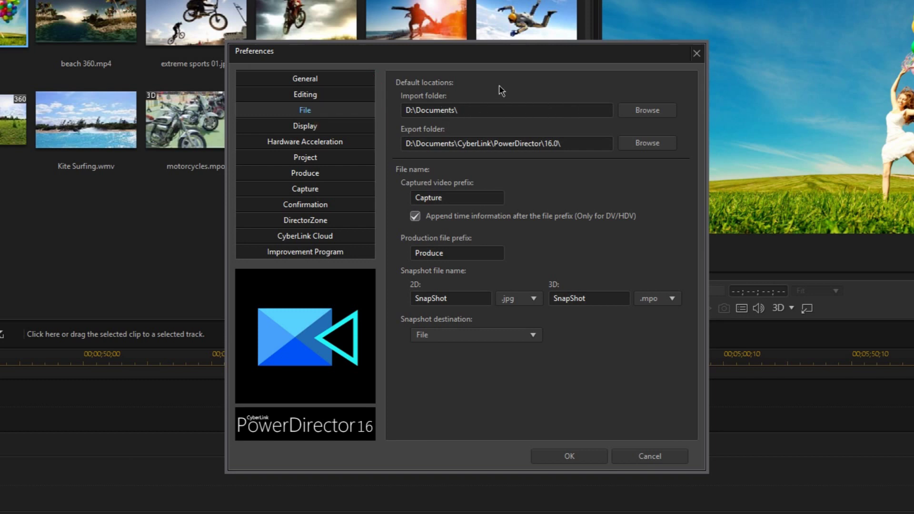
{"action": "left_click", "coordinate": [644, 111]}
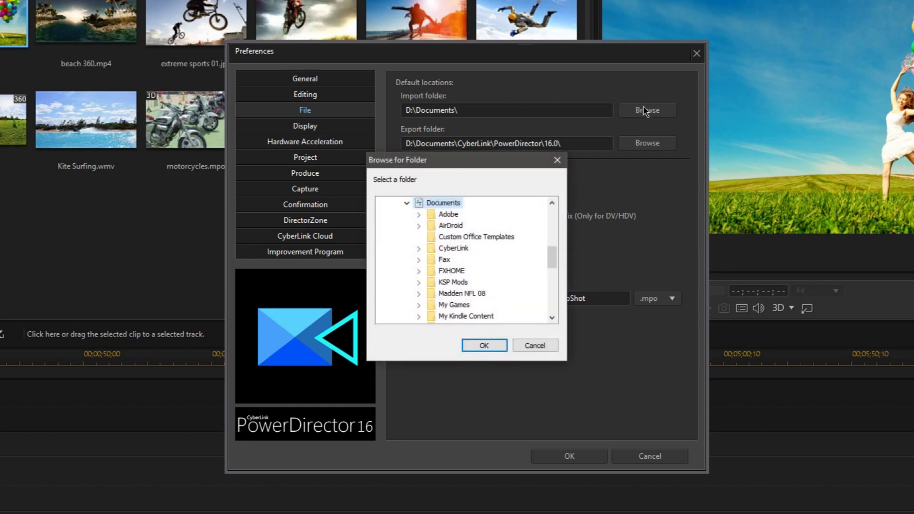
{"action": "scroll", "coordinate": [476, 267], "scroll_direction": "up", "scroll_amount": 1}
{"action": "scroll", "coordinate": [482, 257], "scroll_direction": "up", "scroll_amount": 3}
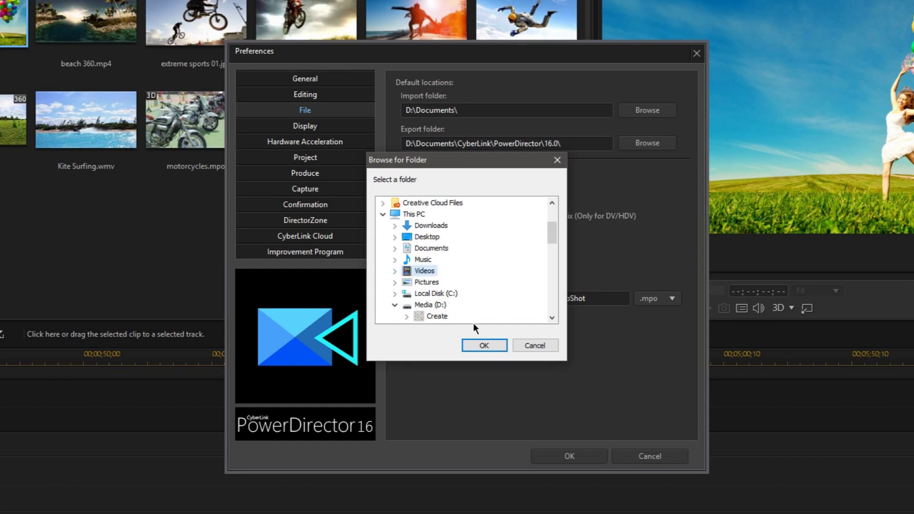
{"action": "left_click", "coordinate": [476, 347]}
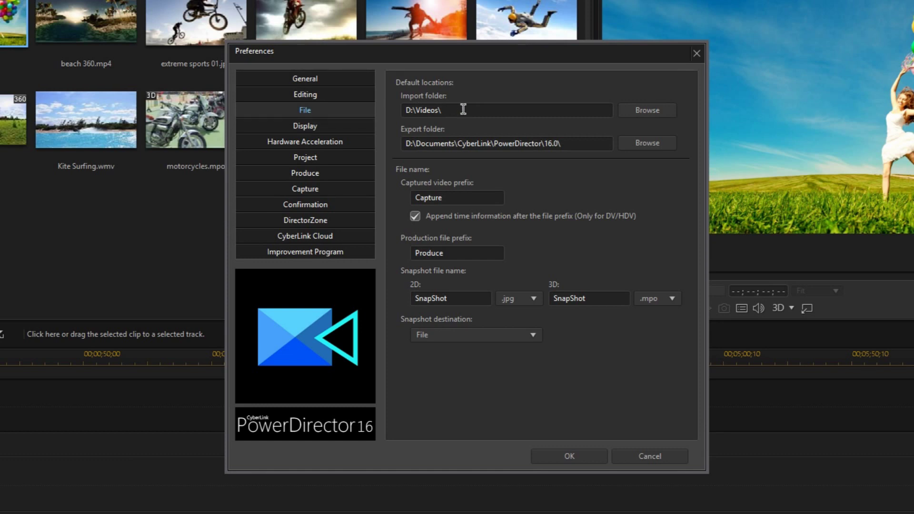
Step: Set the default export folder to D:\Desktop\
{"action": "left_click", "coordinate": [625, 145]}
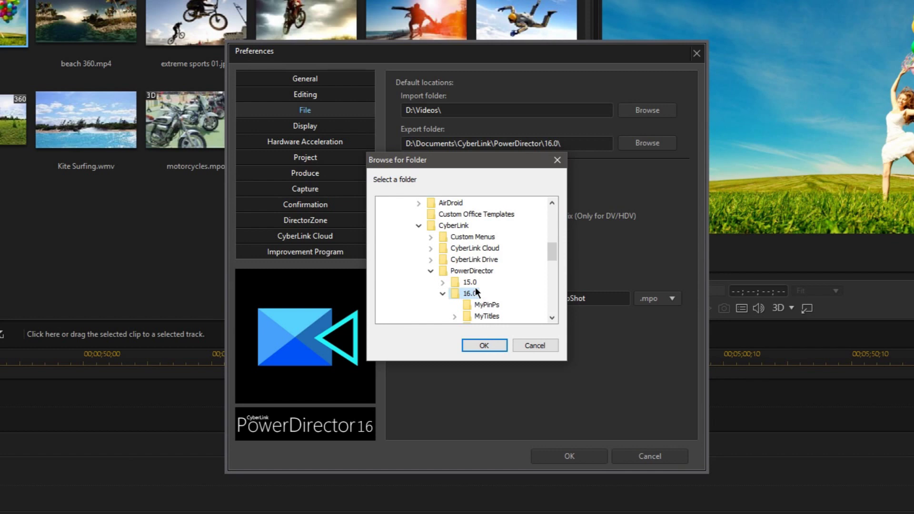
{"action": "scroll", "coordinate": [475, 287], "scroll_direction": "up", "scroll_amount": 1}
{"action": "scroll", "coordinate": [484, 255], "scroll_direction": "up", "scroll_amount": 3}
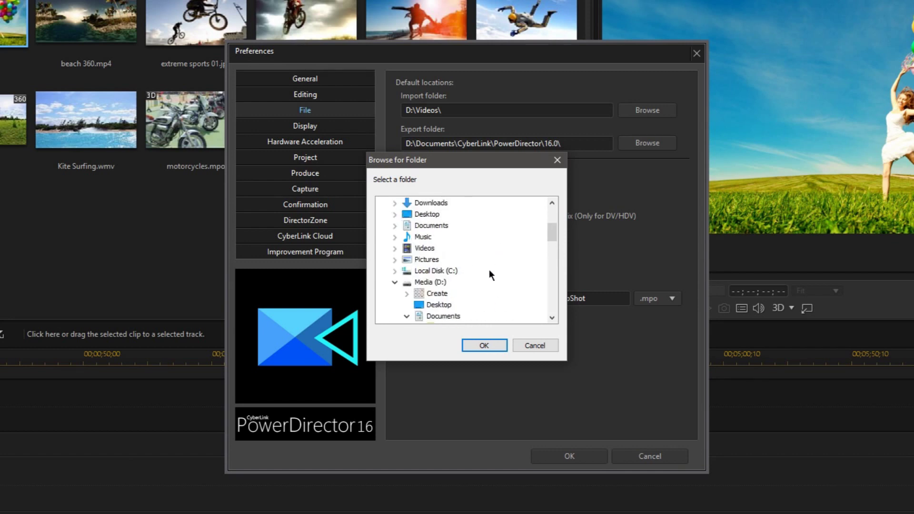
{"action": "scroll", "coordinate": [475, 261], "scroll_direction": "up", "scroll_amount": 2}
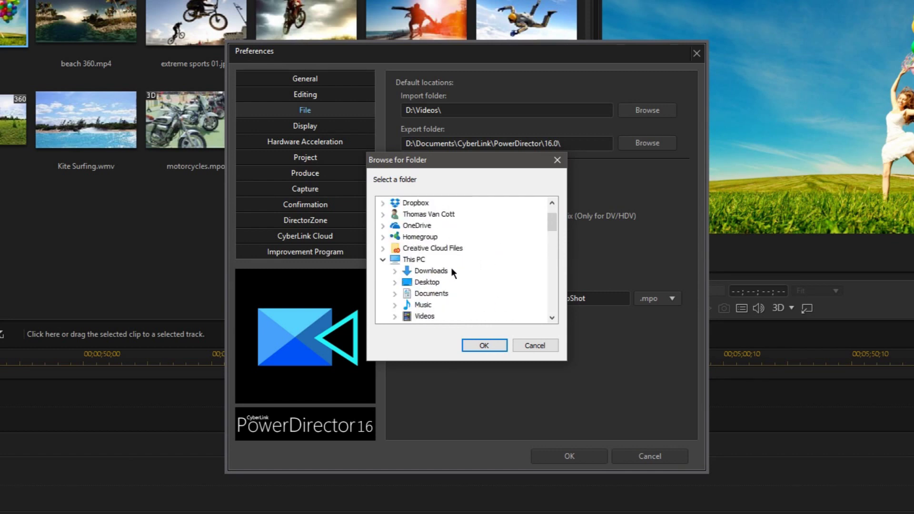
{"action": "left_click", "coordinate": [426, 282]}
{"action": "left_click", "coordinate": [484, 345]}
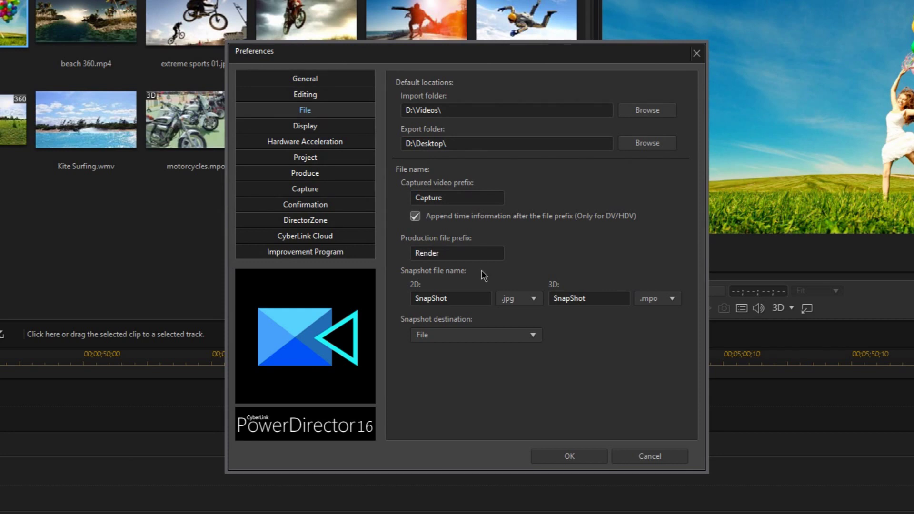
Step: Set the Display preview quality to Full HD Preview Resolution
{"action": "left_click", "coordinate": [350, 127]}
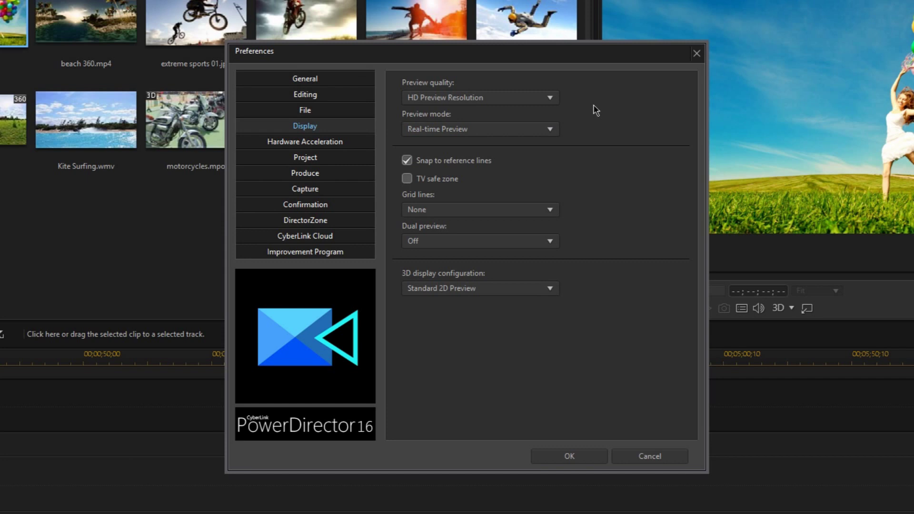
{"action": "left_click", "coordinate": [550, 98]}
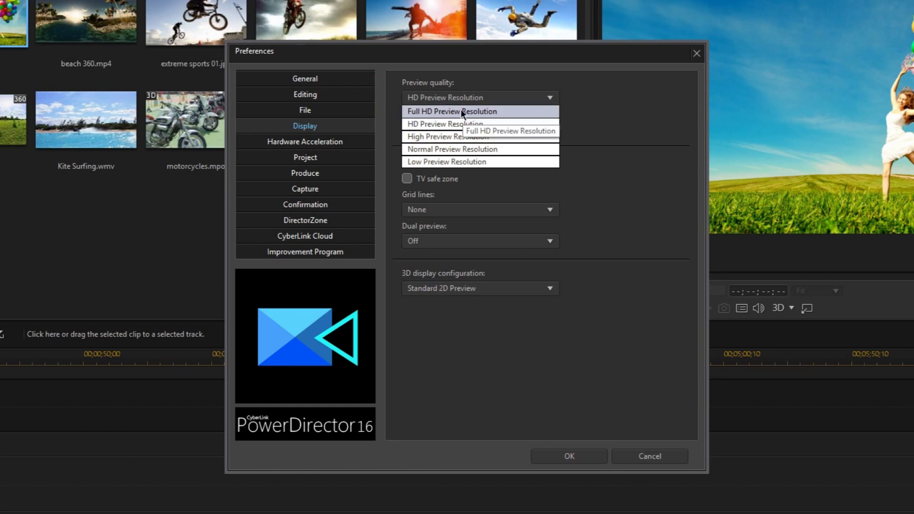
{"action": "left_click", "coordinate": [502, 110]}
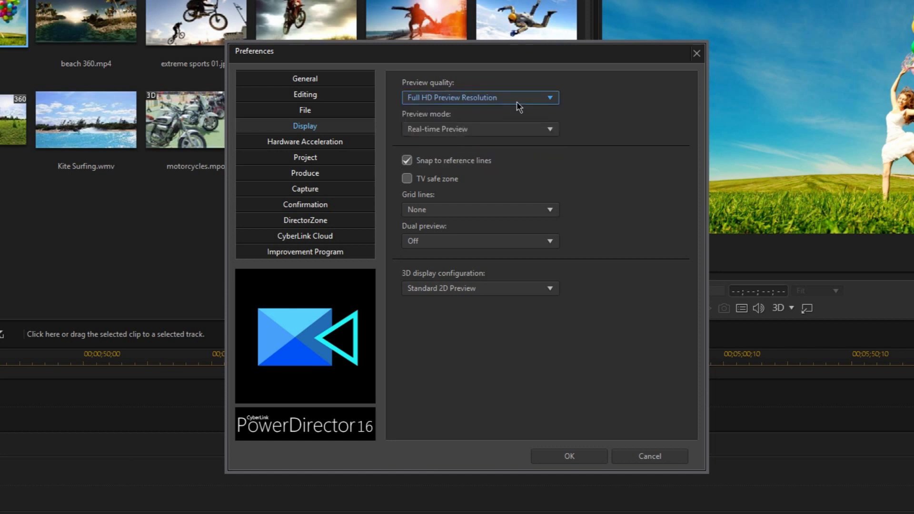
{"action": "left_click", "coordinate": [516, 102]}
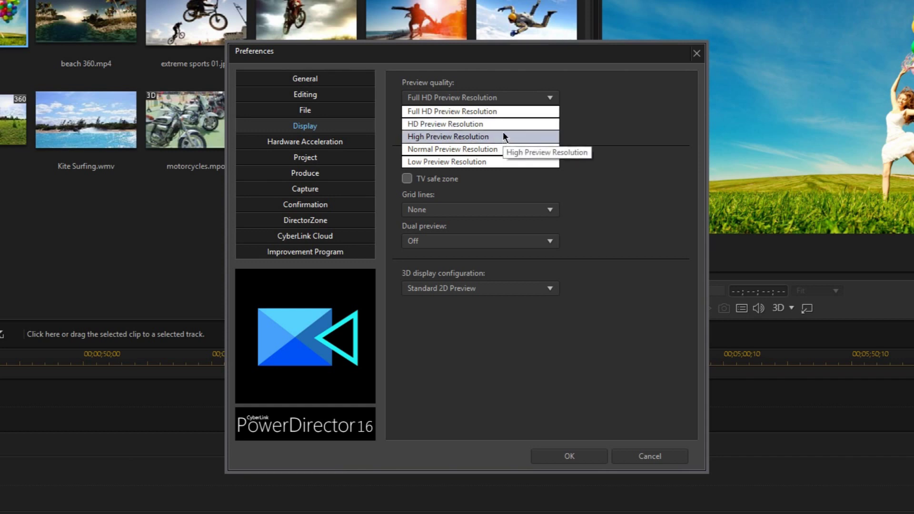
{"action": "left_click", "coordinate": [479, 188]}
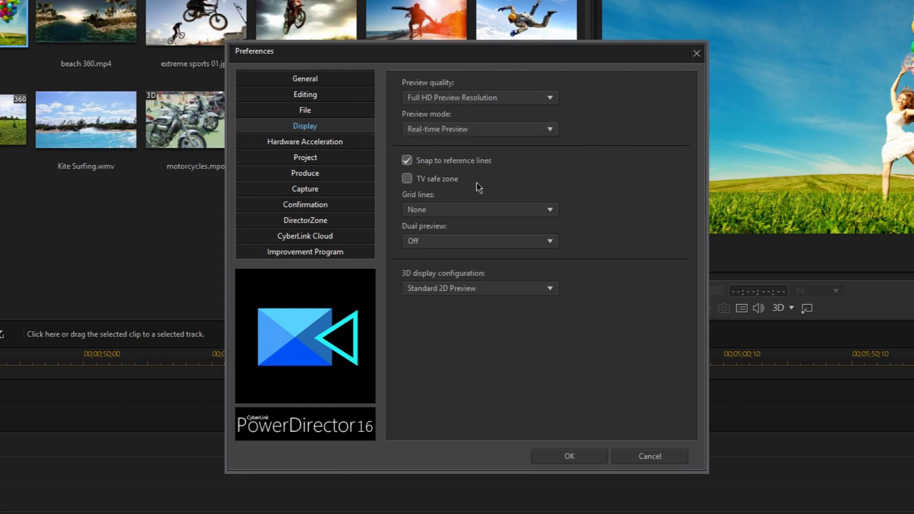
{"action": "left_click", "coordinate": [364, 142]}
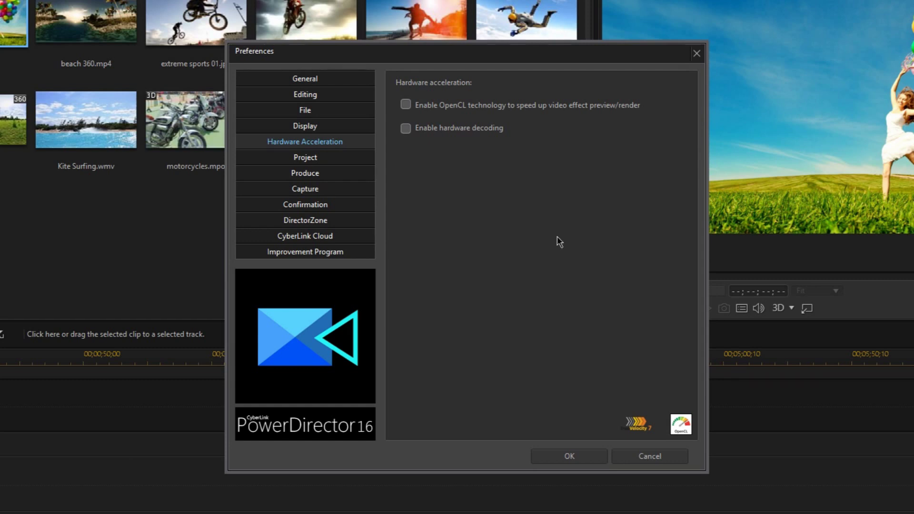
Step: Enable OpenCL effect acceleration and hardware decoding, accepting the display driver warning
{"action": "left_click", "coordinate": [407, 106]}
{"action": "left_click", "coordinate": [406, 129]}
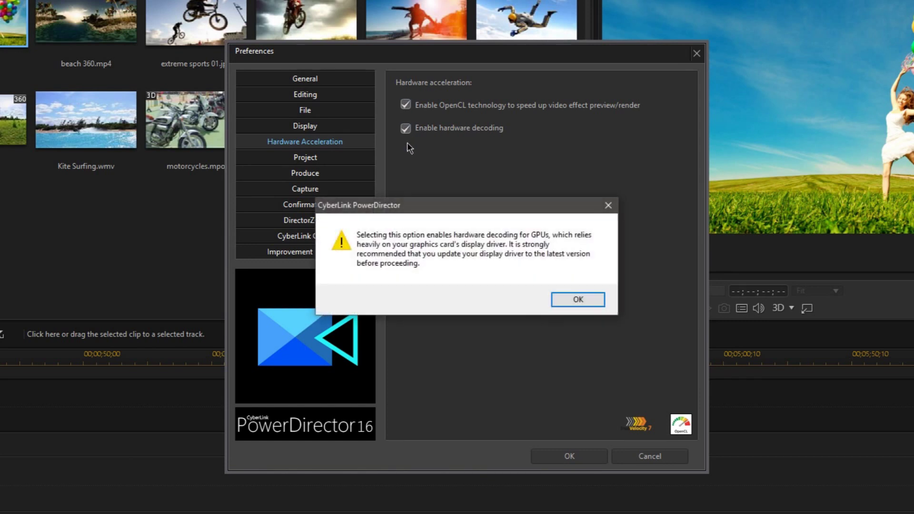
{"action": "left_click", "coordinate": [574, 303]}
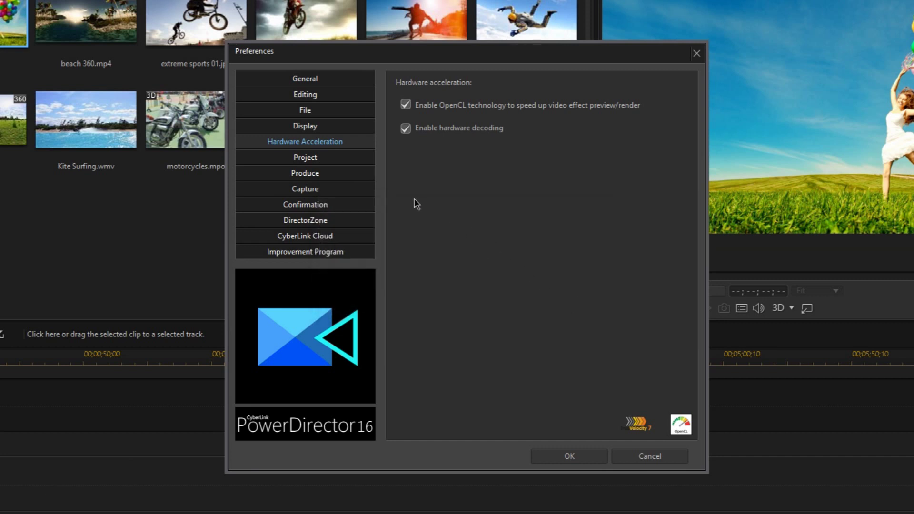
{"action": "left_click", "coordinate": [274, 161]}
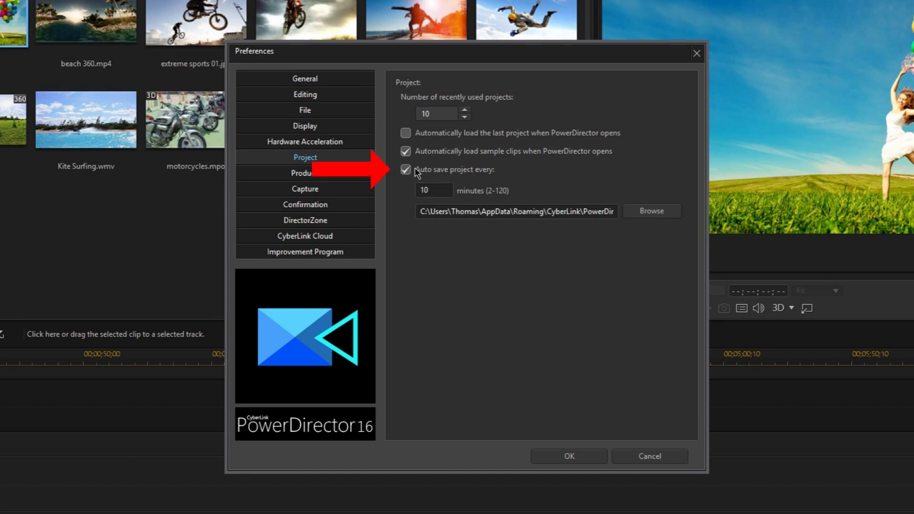
Step: Change the Project auto-save interval from 10 to 2 minutes
{"action": "double_click", "coordinate": [424, 190]}
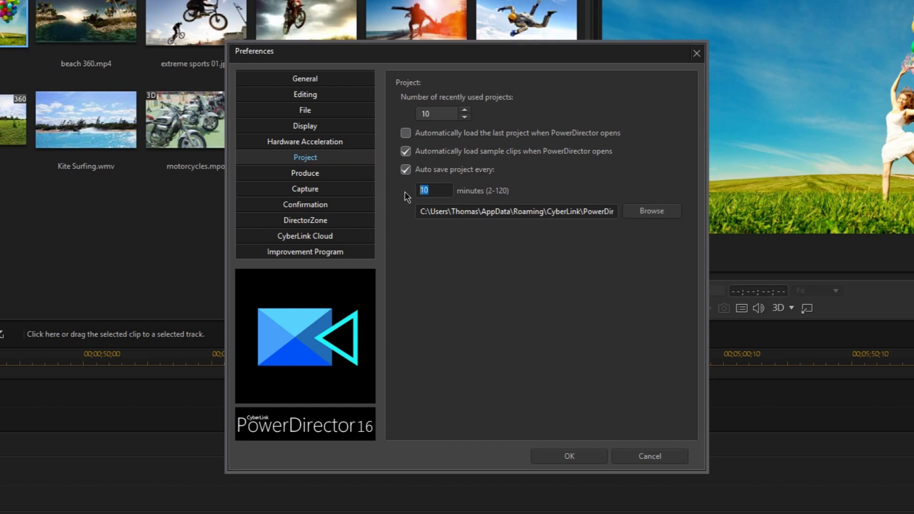
{"action": "type", "text": "2"}
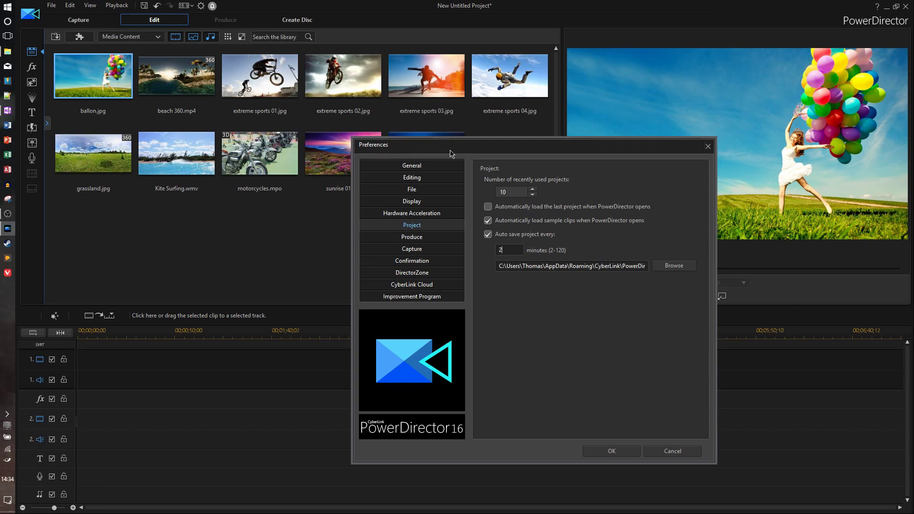
{"action": "left_click_drag", "start_coordinate": [460, 154], "coordinate": [395, 119]}
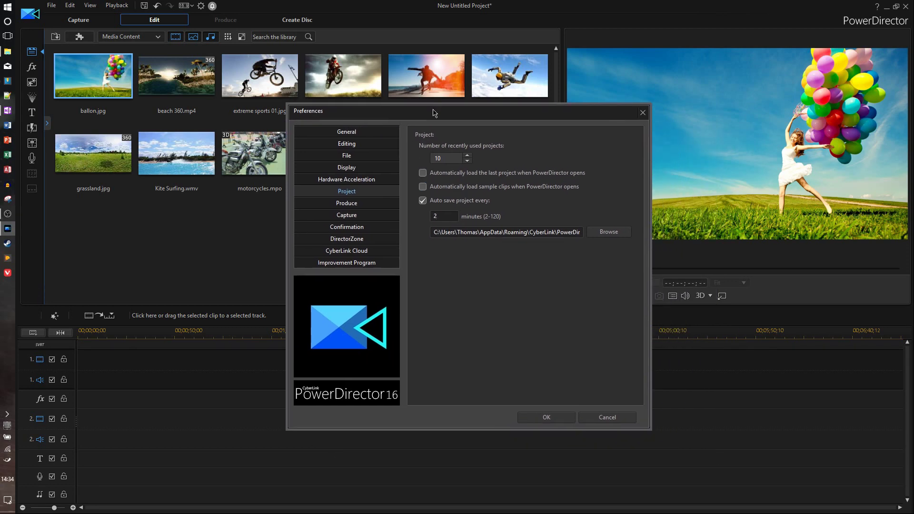
{"action": "left_click_drag", "start_coordinate": [432, 112], "coordinate": [468, 185]}
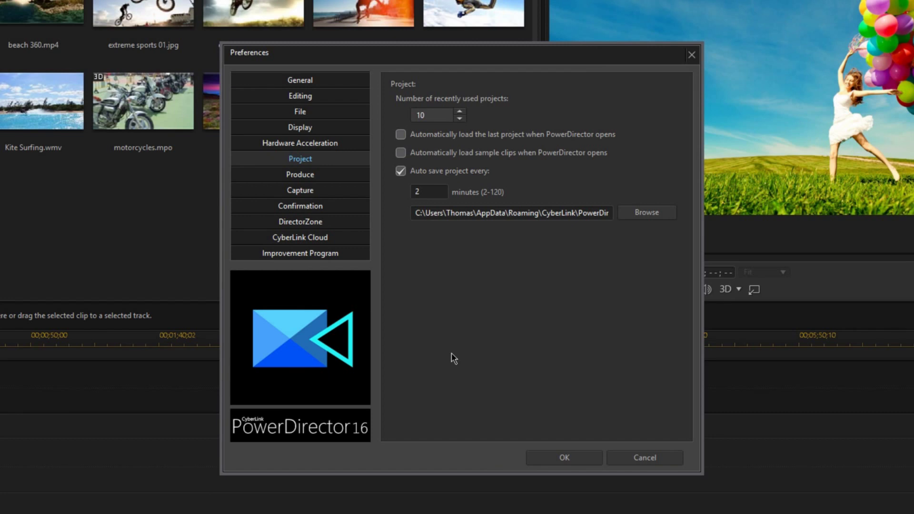
{"action": "key", "text": "alt+space"}
{"action": "key", "text": "Escape"}
Step: Tick Reduce video blocky artifacts and Allow SVRT on single IDR H.264 video in Produce preferences
{"action": "left_click", "coordinate": [344, 176]}
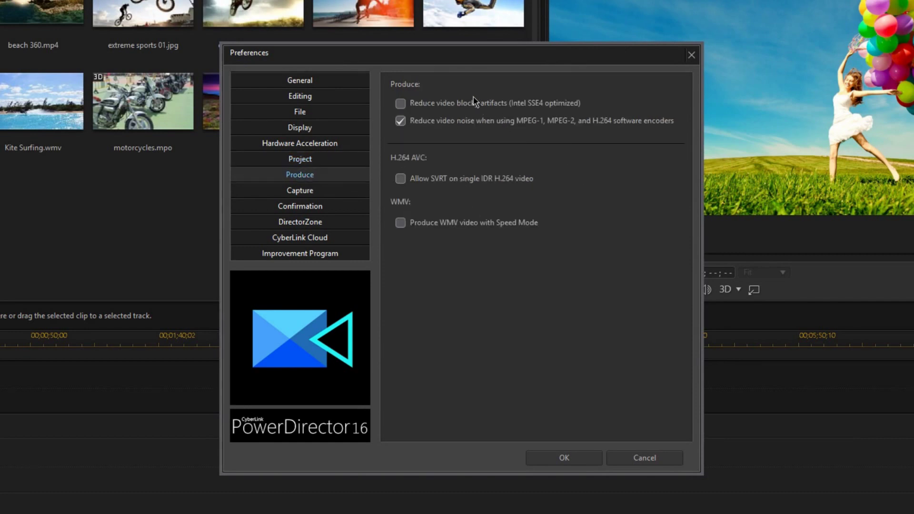
{"action": "left_click", "coordinate": [401, 103]}
{"action": "left_click", "coordinate": [400, 178]}
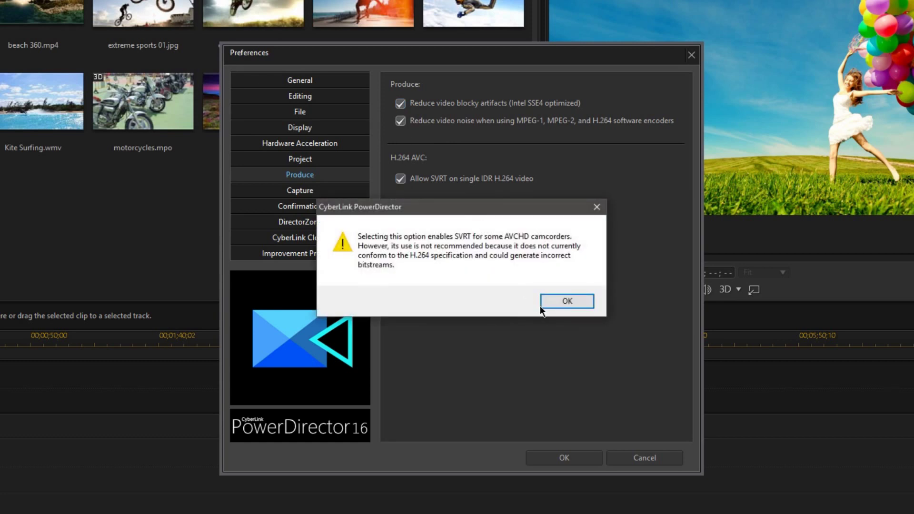
{"action": "left_click", "coordinate": [572, 303]}
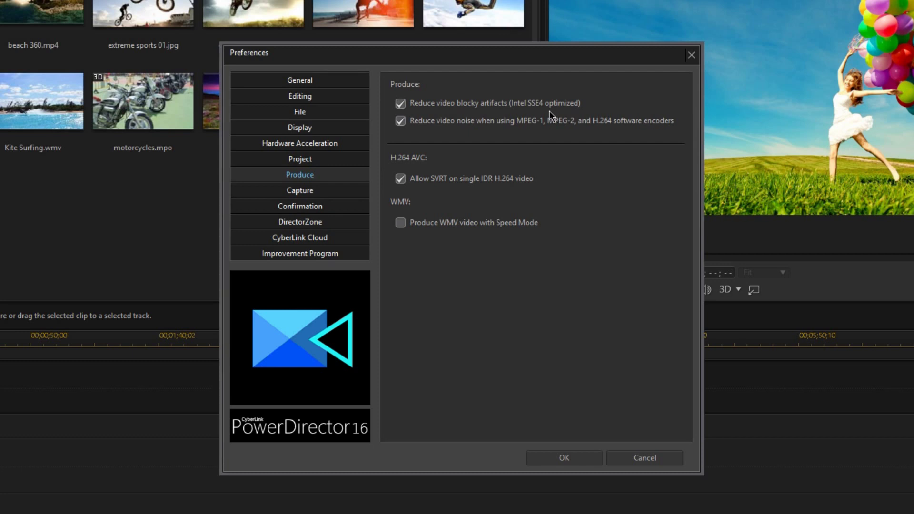
Step: Look through the Capture and Confirmation pages, ending on the DirectorZone settings
{"action": "left_click", "coordinate": [348, 191]}
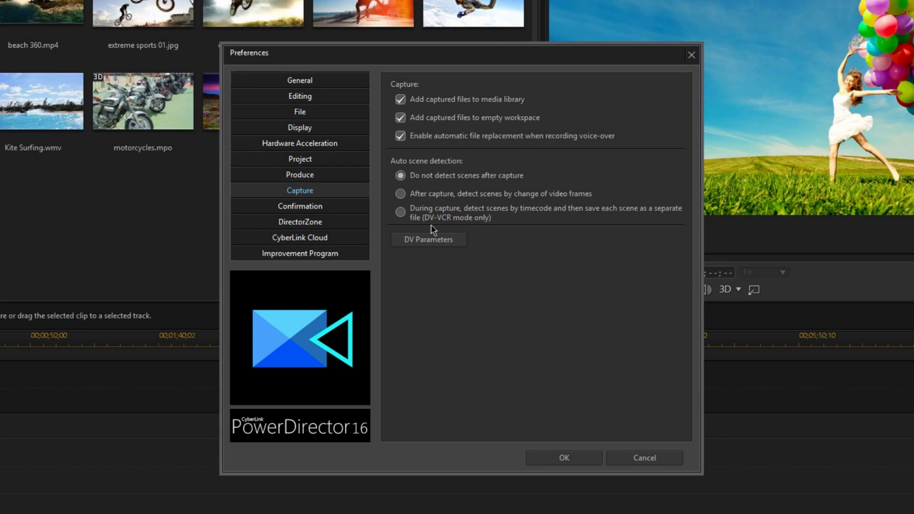
{"action": "left_click", "coordinate": [294, 210]}
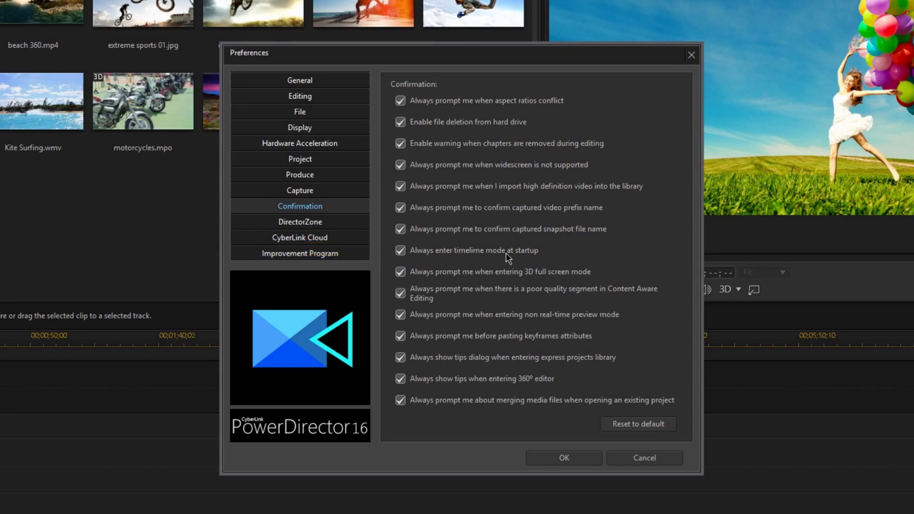
{"action": "left_click", "coordinate": [330, 224]}
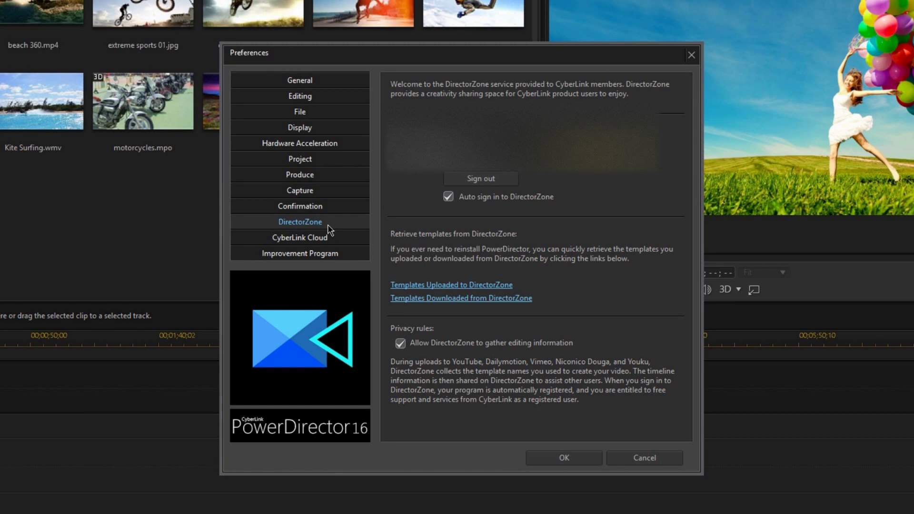
Step: Look over the CyberLink Cloud and Product Improvement Program preferences, then accept and close Preferences
{"action": "left_click", "coordinate": [318, 237]}
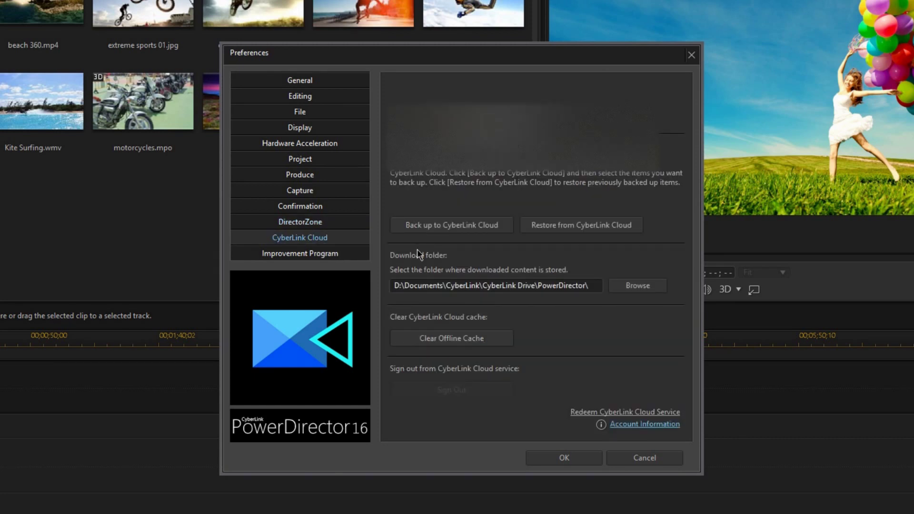
{"action": "left_click", "coordinate": [316, 253]}
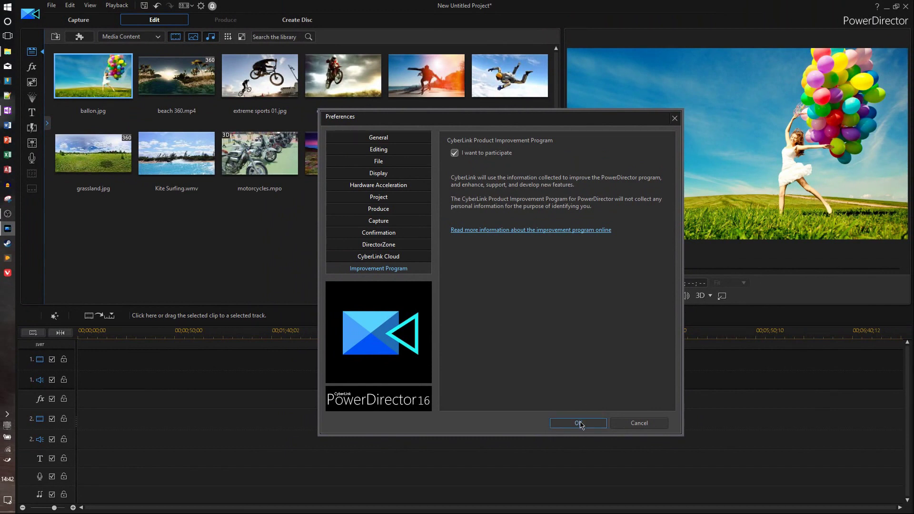
{"action": "left_click", "coordinate": [578, 423]}
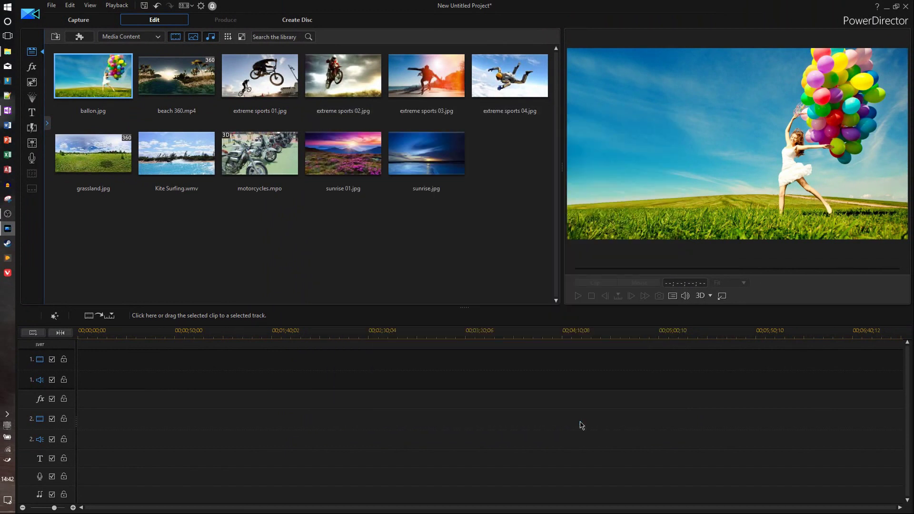